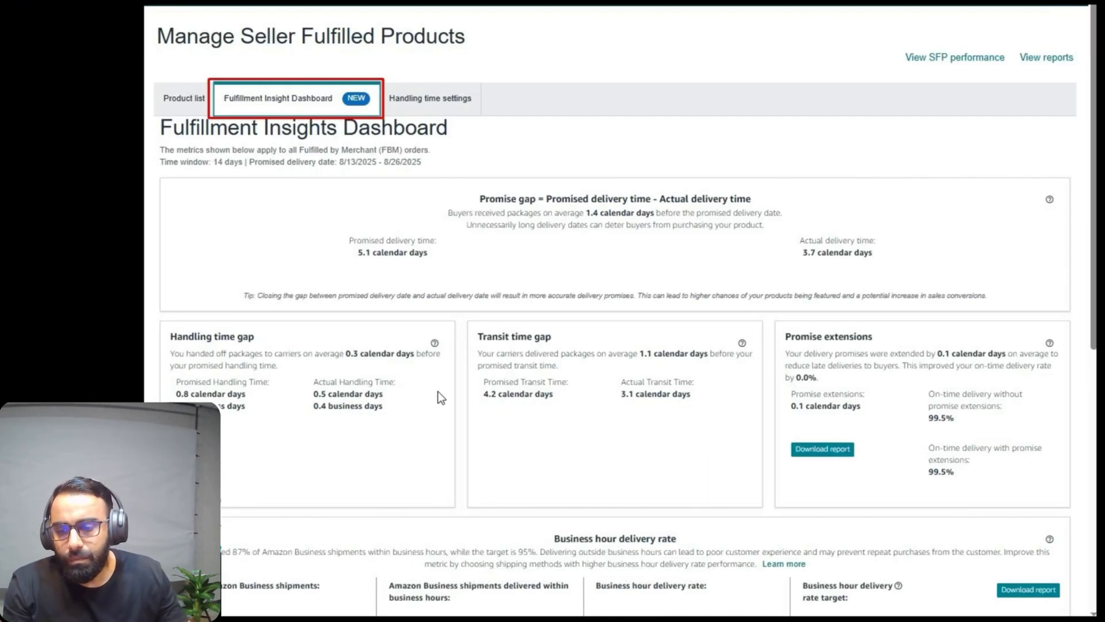
{"action": "scroll", "coordinate": [438, 391], "scroll_direction": "down", "scroll_amount": 5}
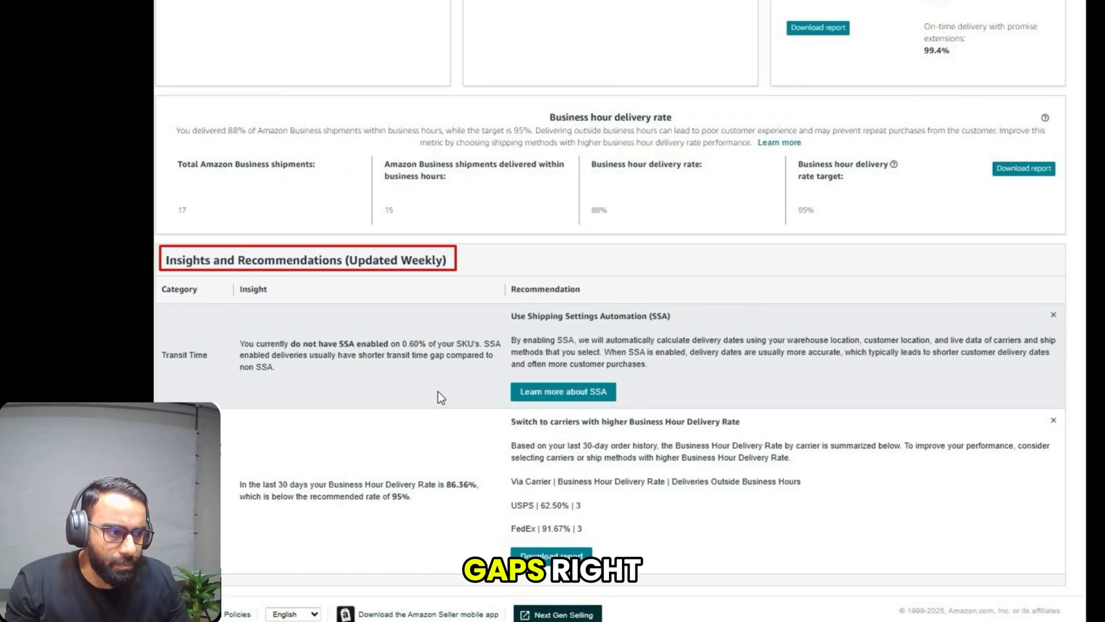
{"action": "scroll", "coordinate": [438, 391], "scroll_direction": "up", "scroll_amount": 10}
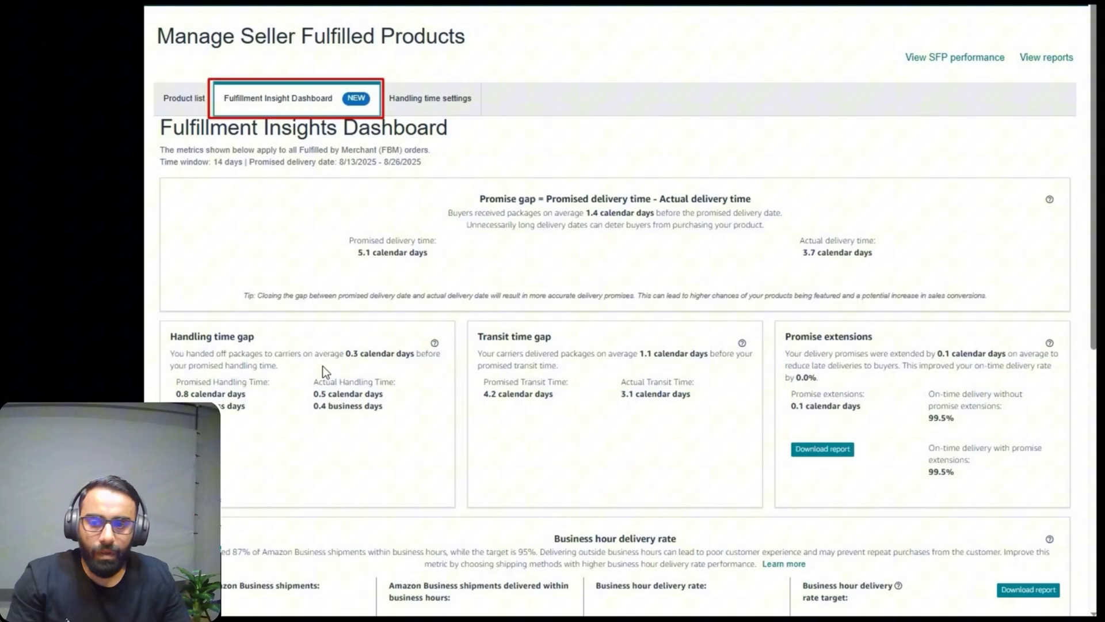
{"action": "scroll", "coordinate": [321, 366], "scroll_direction": "down", "scroll_amount": 5}
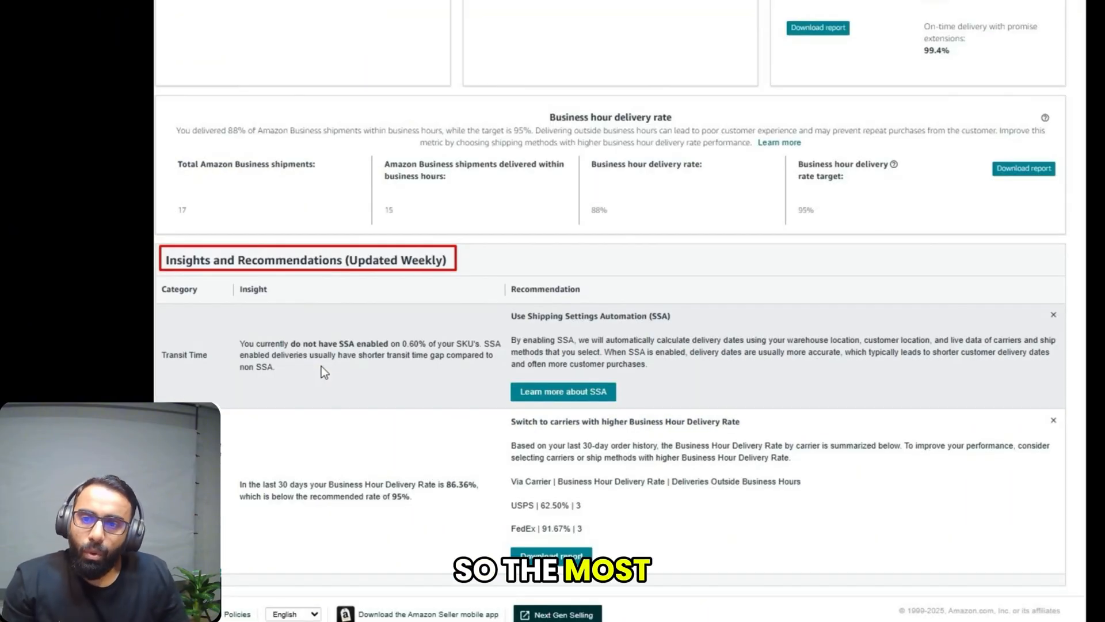